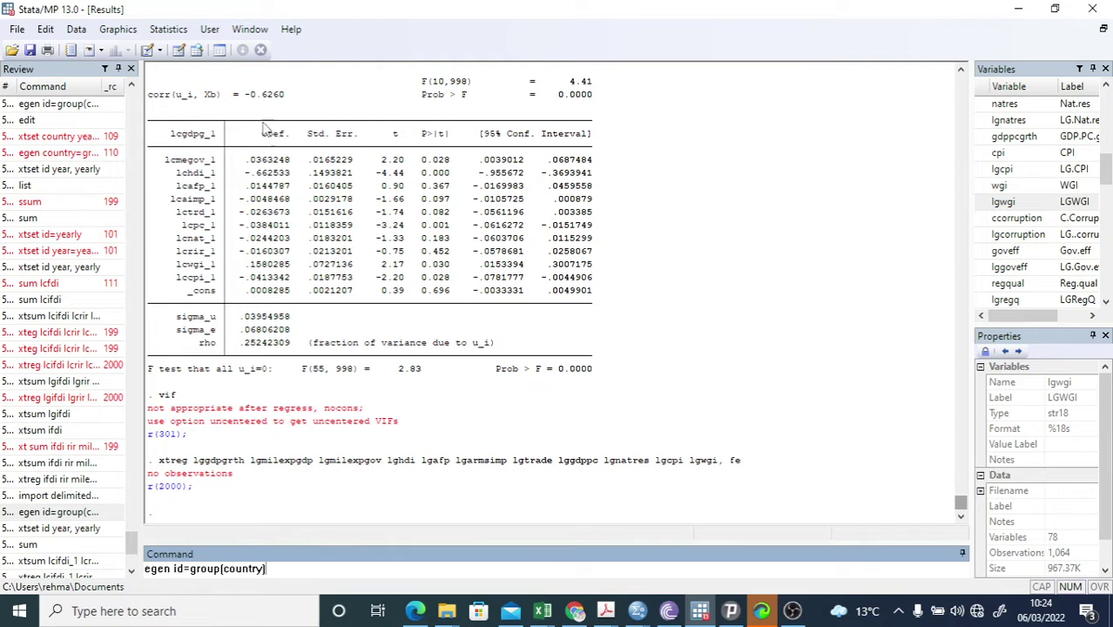
# Show the File > Import submenu listing the importable data formats.
pyautogui.click(17, 31)
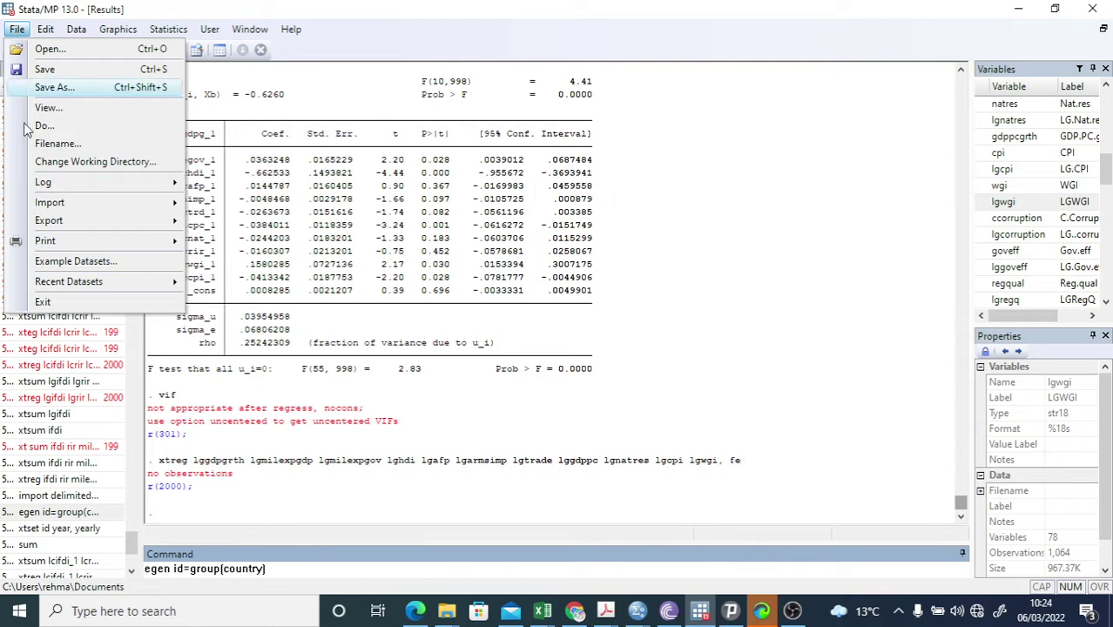
pyautogui.moveTo(59, 204)
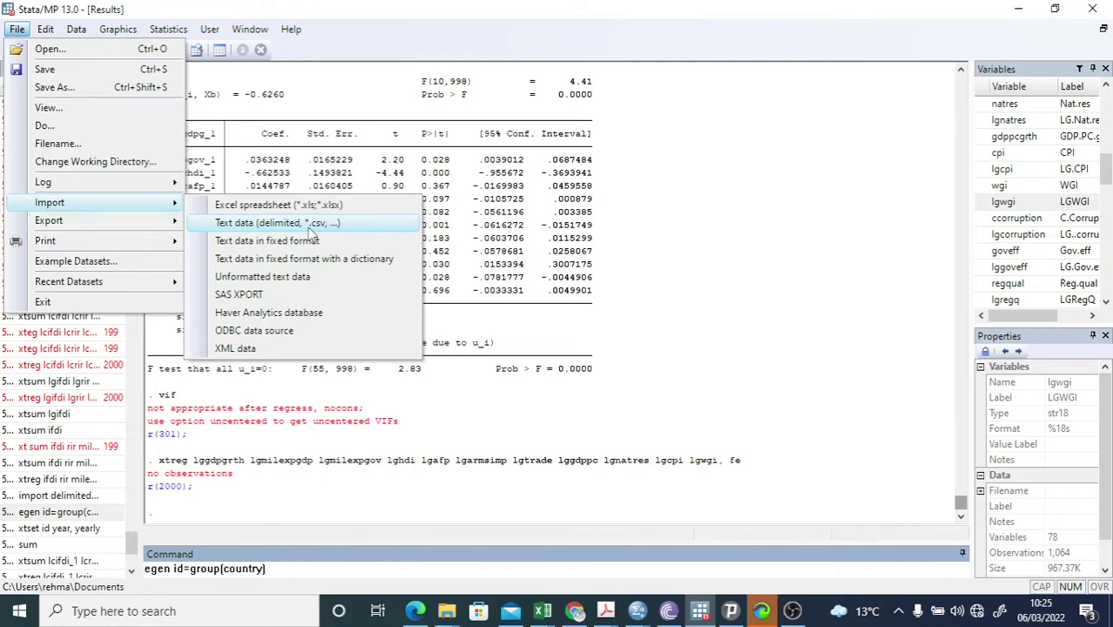
# Start a delimited-text import with em.01.csv from the IFDI Emerging markets folder chosen.
pyautogui.click(310, 227)
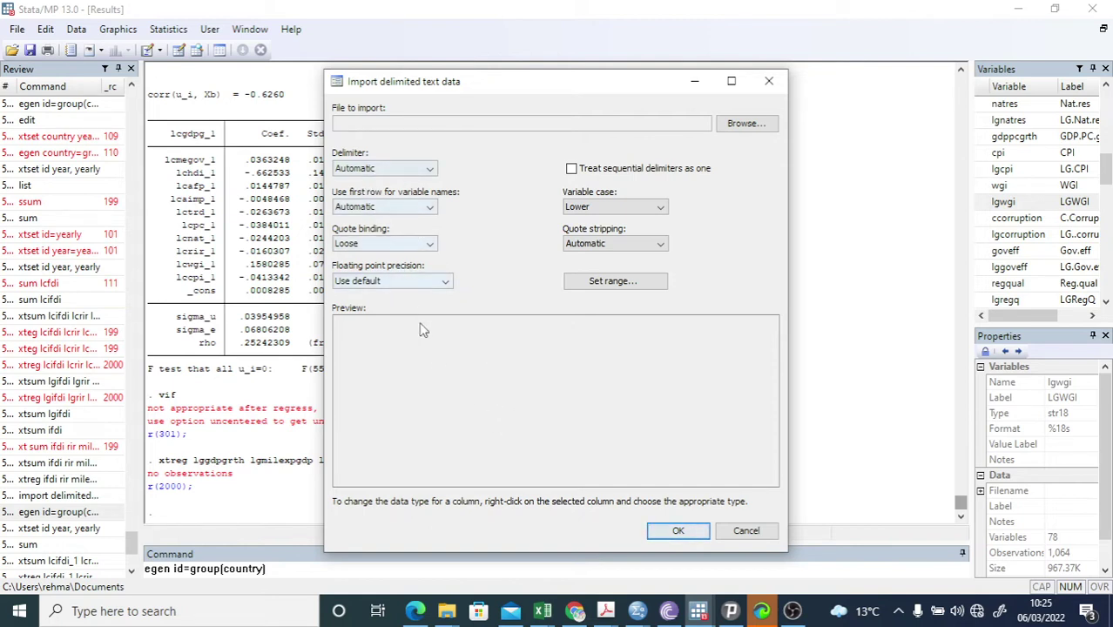
pyautogui.click(741, 124)
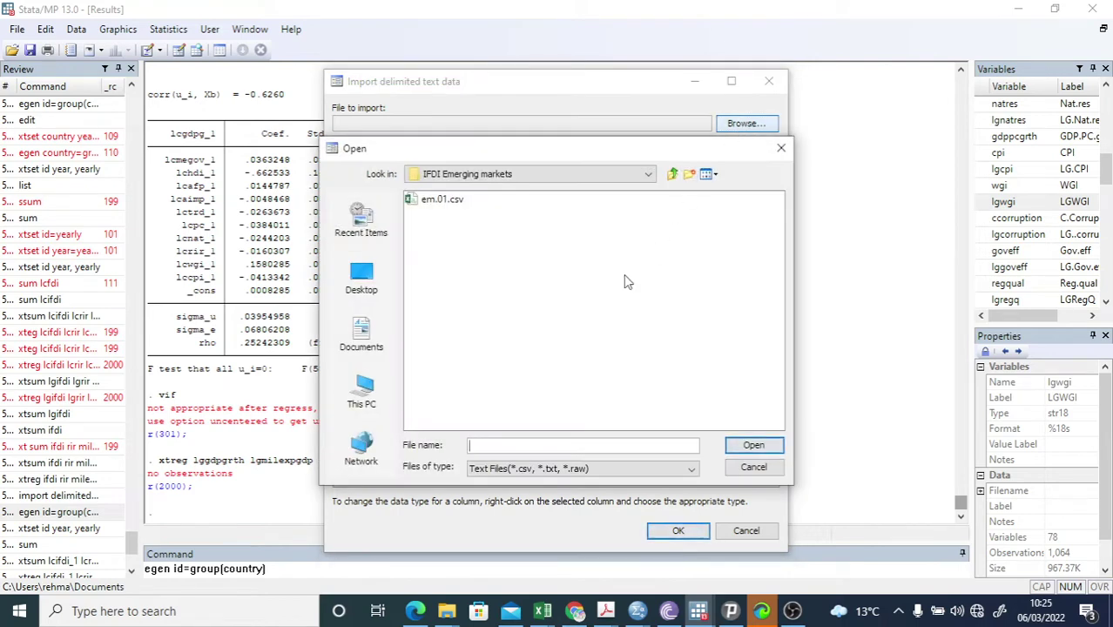
pyautogui.click(426, 201)
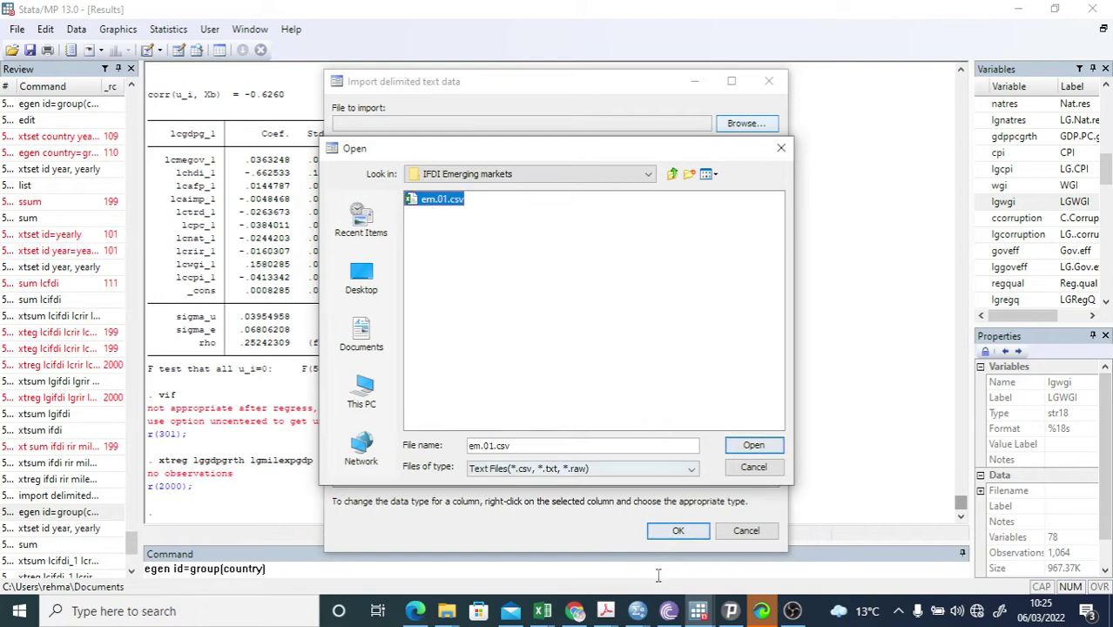
pyautogui.click(637, 614)
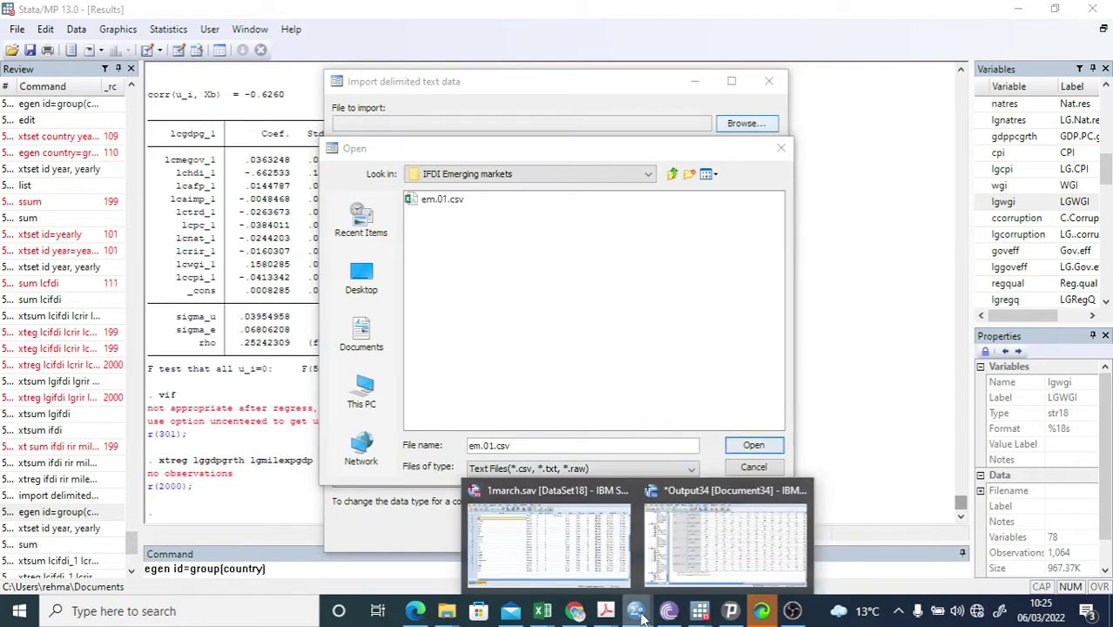
# Save the SPSS 1march dataset as Comma delimited (*.csv), overwriting em.01.csv.
pyautogui.click(597, 556)
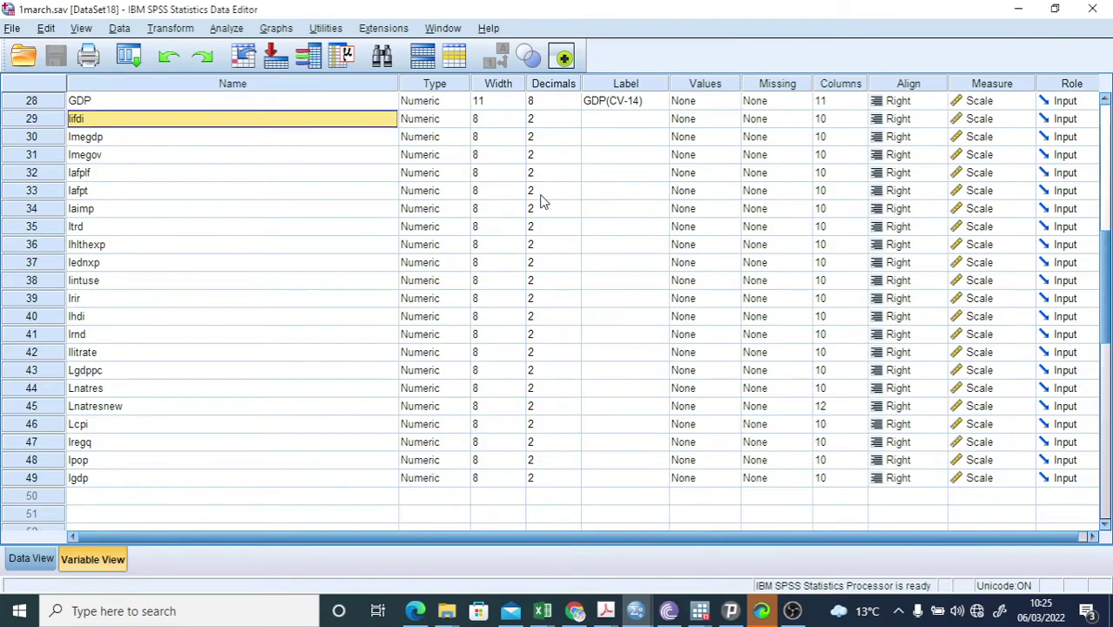
pyautogui.click(12, 29)
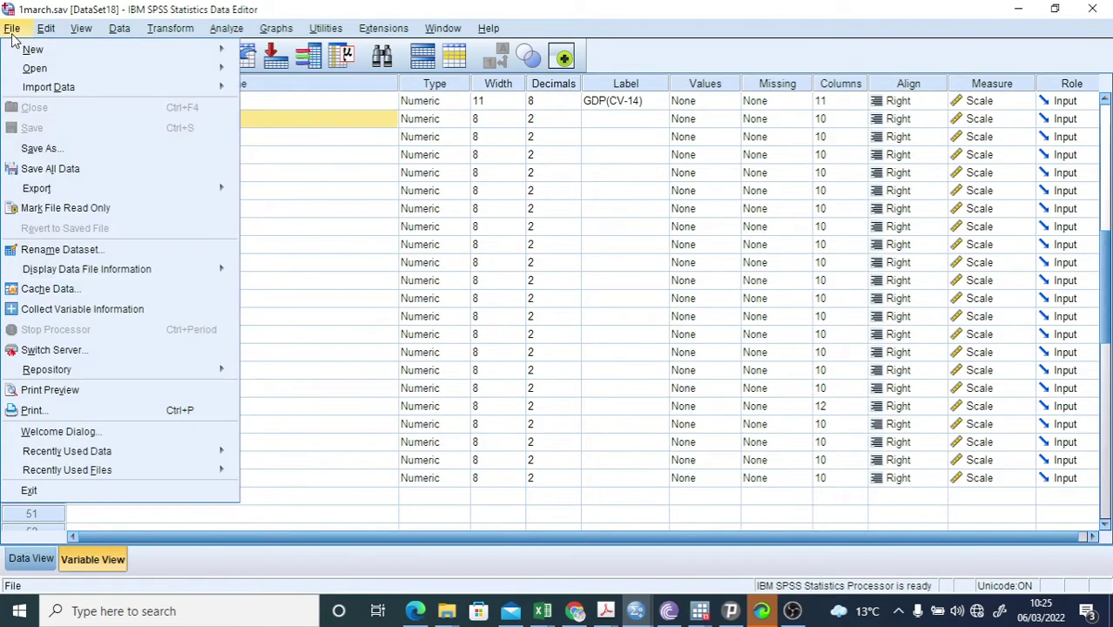
pyautogui.click(37, 149)
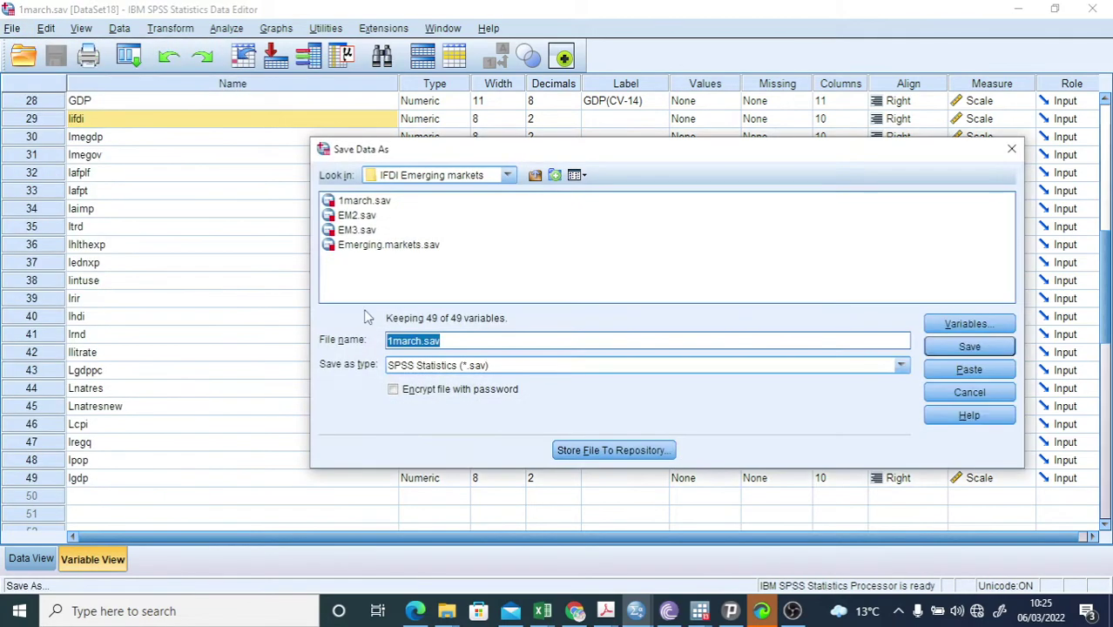
pyautogui.click(902, 369)
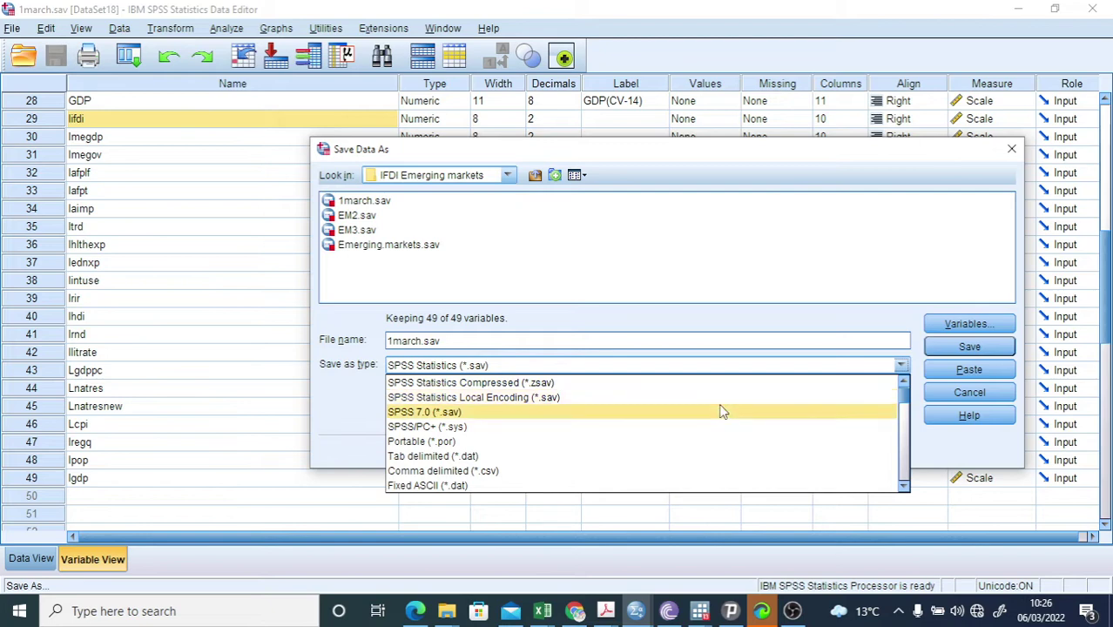
pyautogui.click(717, 473)
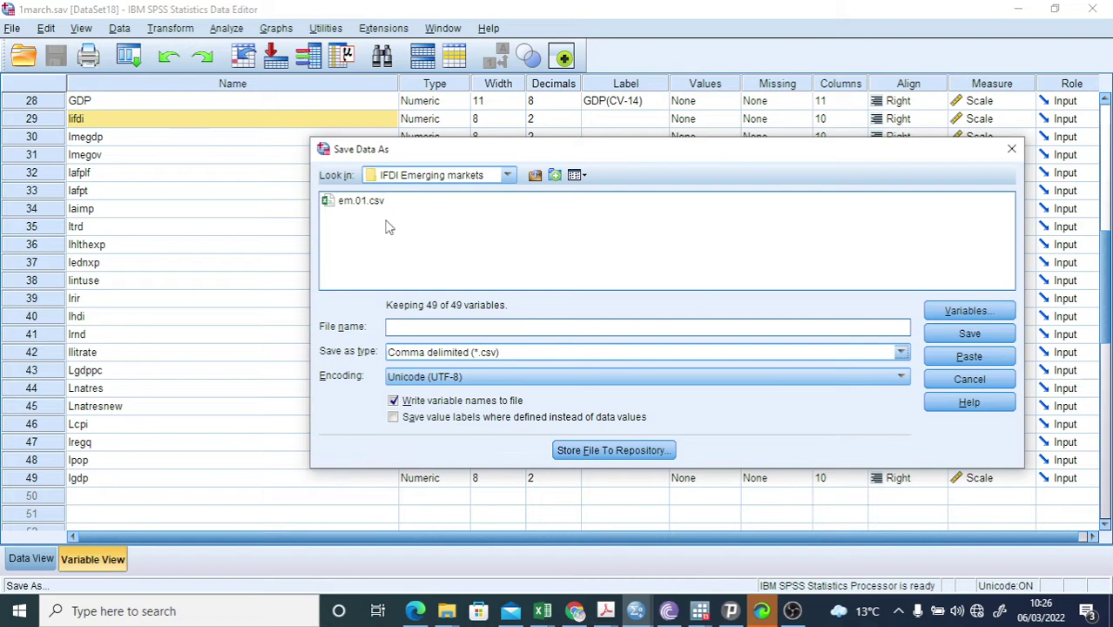
pyautogui.doubleClick(345, 206)
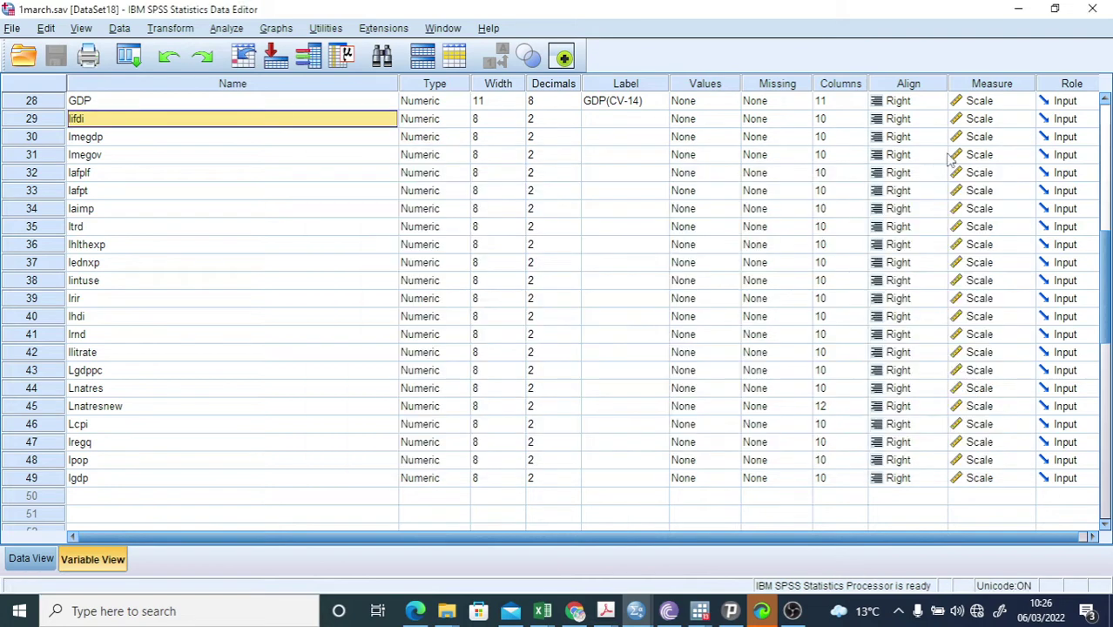
# Import em.01.csv into Stata, replacing memory with 49 variables and 1,064 observations.
pyautogui.click(1025, 15)
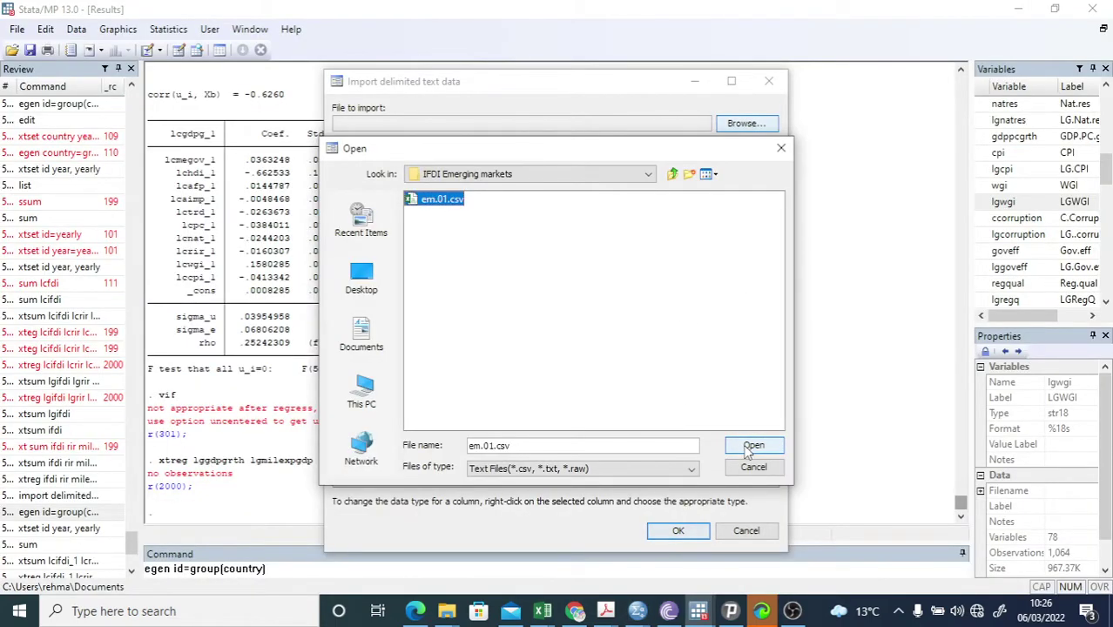
pyautogui.click(441, 200)
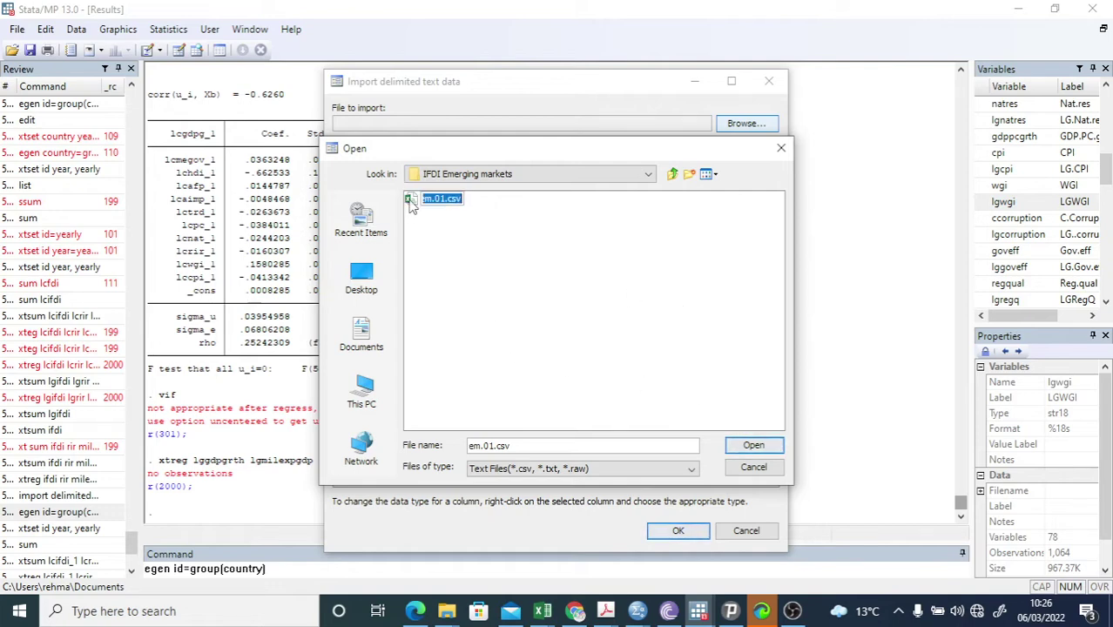
pyautogui.click(749, 446)
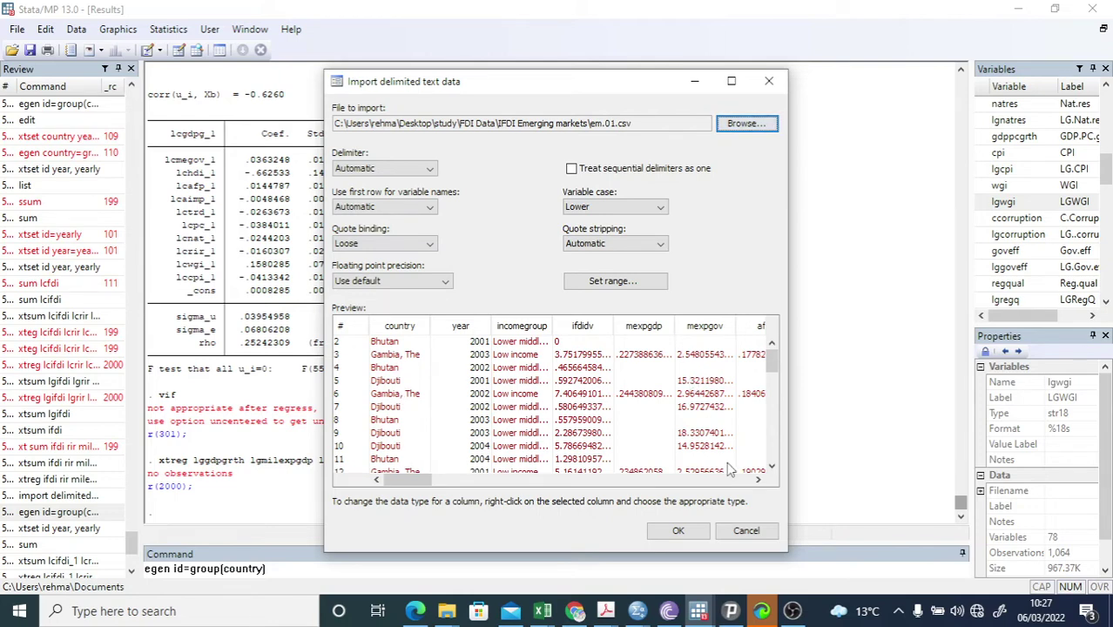
pyautogui.click(681, 534)
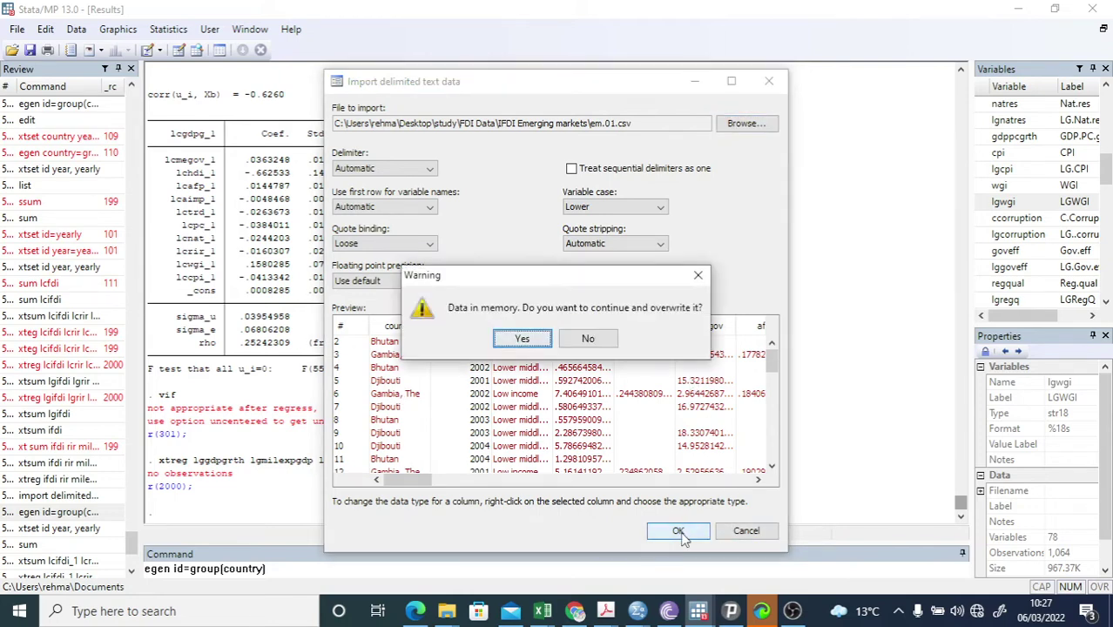
pyautogui.click(523, 339)
pyautogui.moveTo(1108, 183); pyautogui.dragTo(1108, 118)
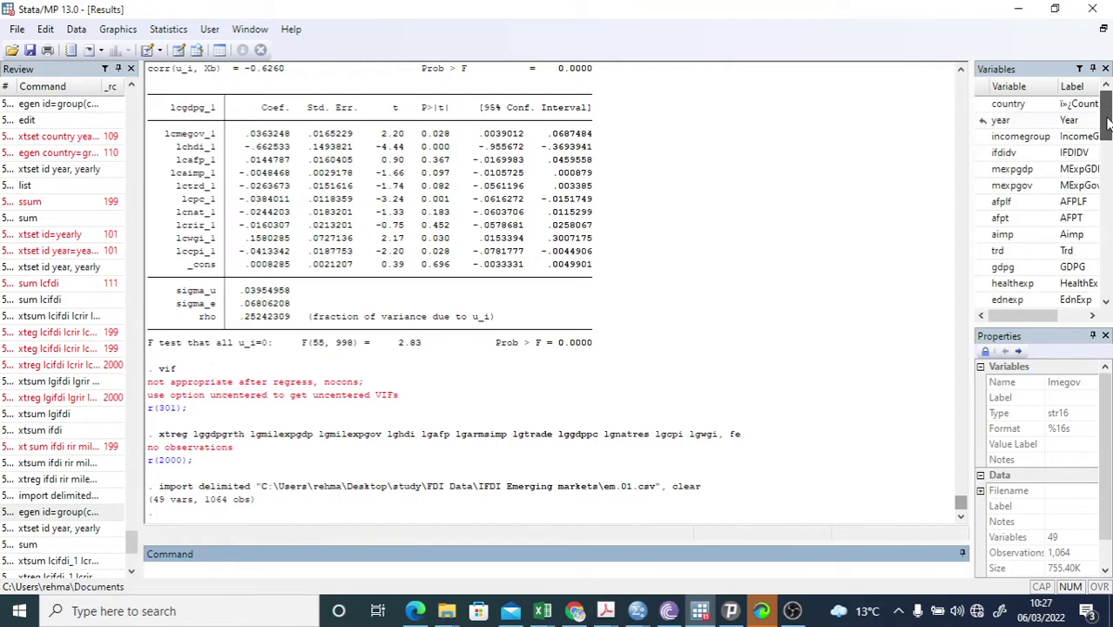
# Browse the imported country, year and incomegroup data across rows and columns in the Data Editor.
pyautogui.click(197, 51)
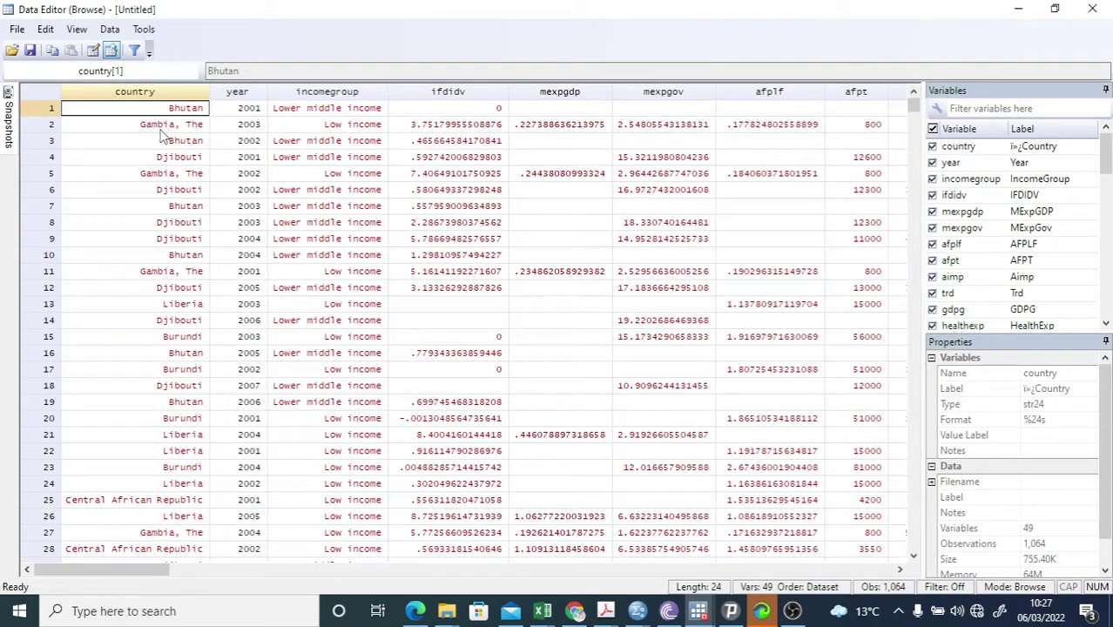
pyautogui.scroll(-4, 159, 141)
pyautogui.scroll(4, 160, 141)
pyautogui.moveTo(96, 568); pyautogui.dragTo(793, 569)
pyautogui.hscroll(-15, 814, 531)
# Run egen id=group(country) to add a numeric country id variable.
pyautogui.click(1020, 15)
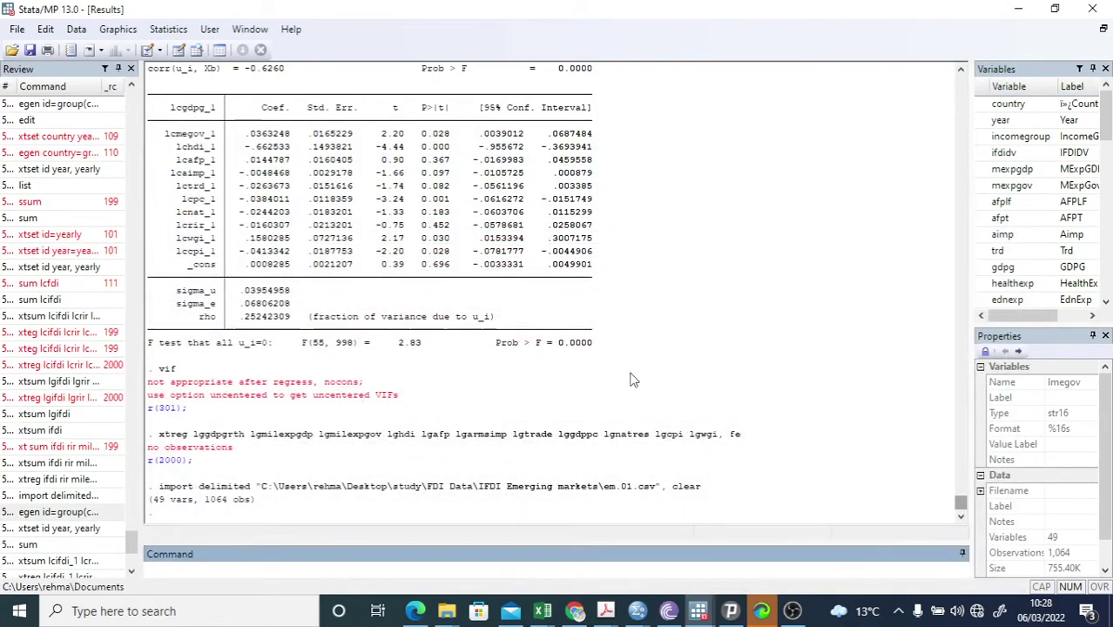
pyautogui.write('ege')
pyautogui.write('n id')
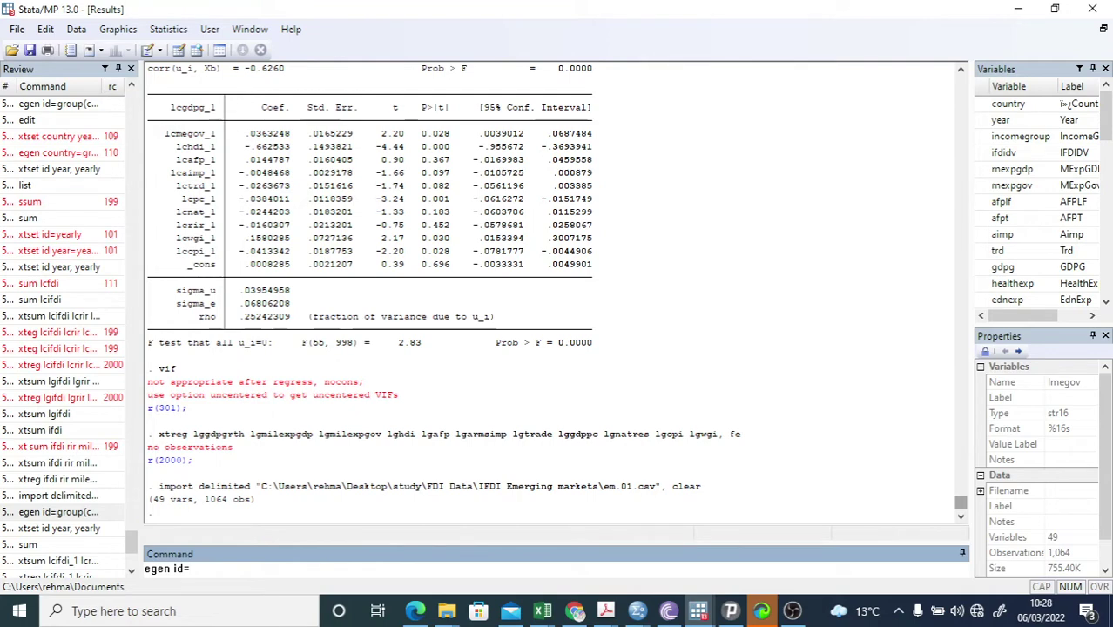
pyautogui.write('=group')
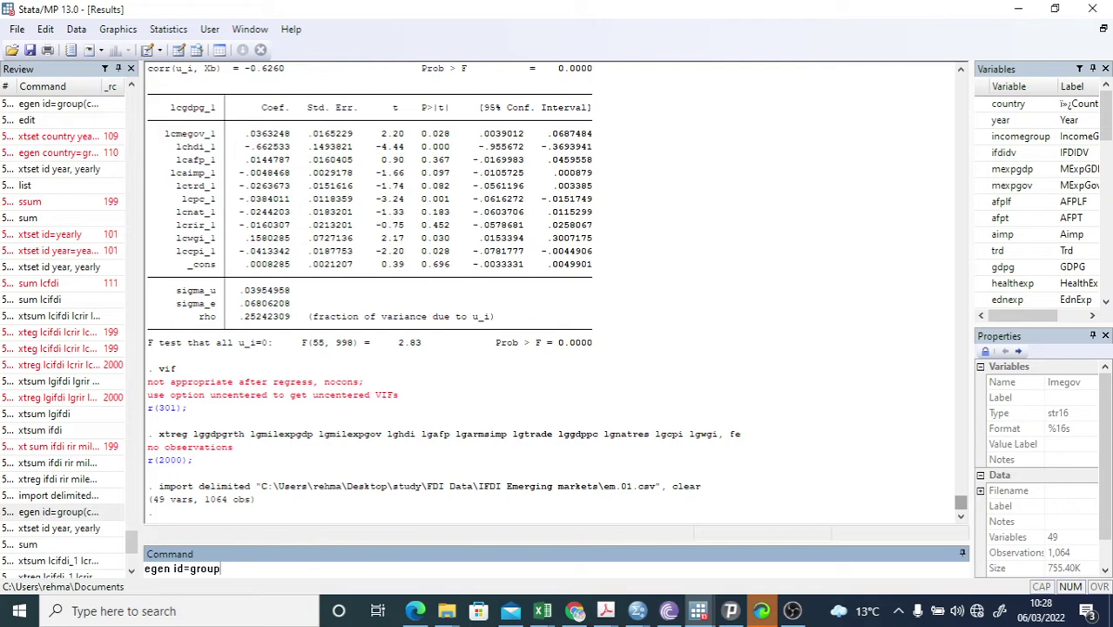
pyautogui.write('(country)')
pyautogui.press('Return')
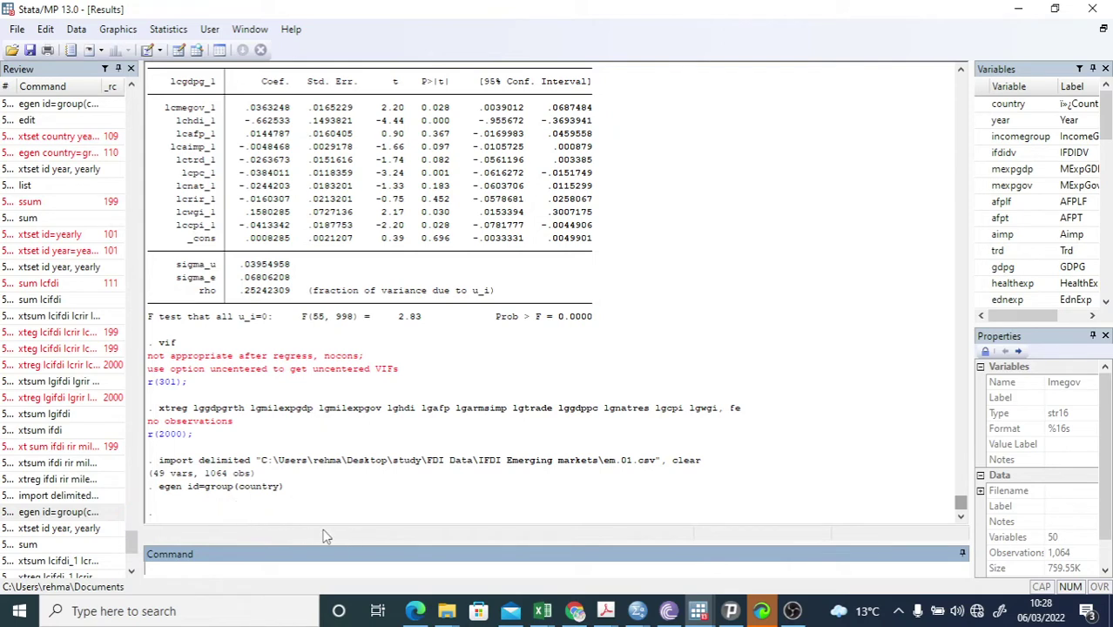
pyautogui.moveTo(697, 615)
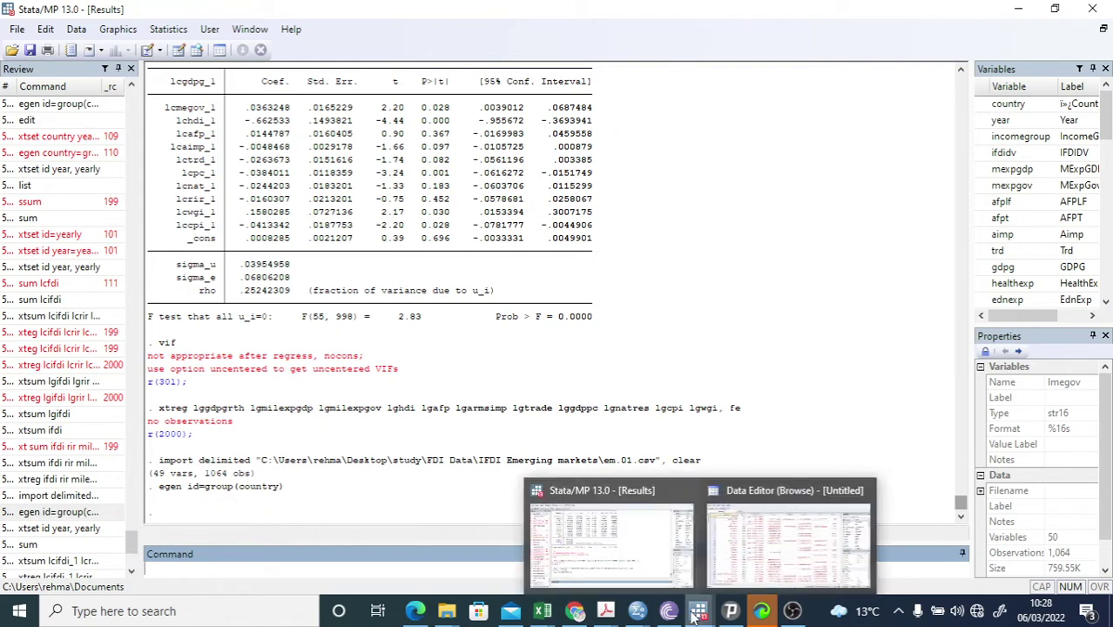
pyautogui.click(744, 551)
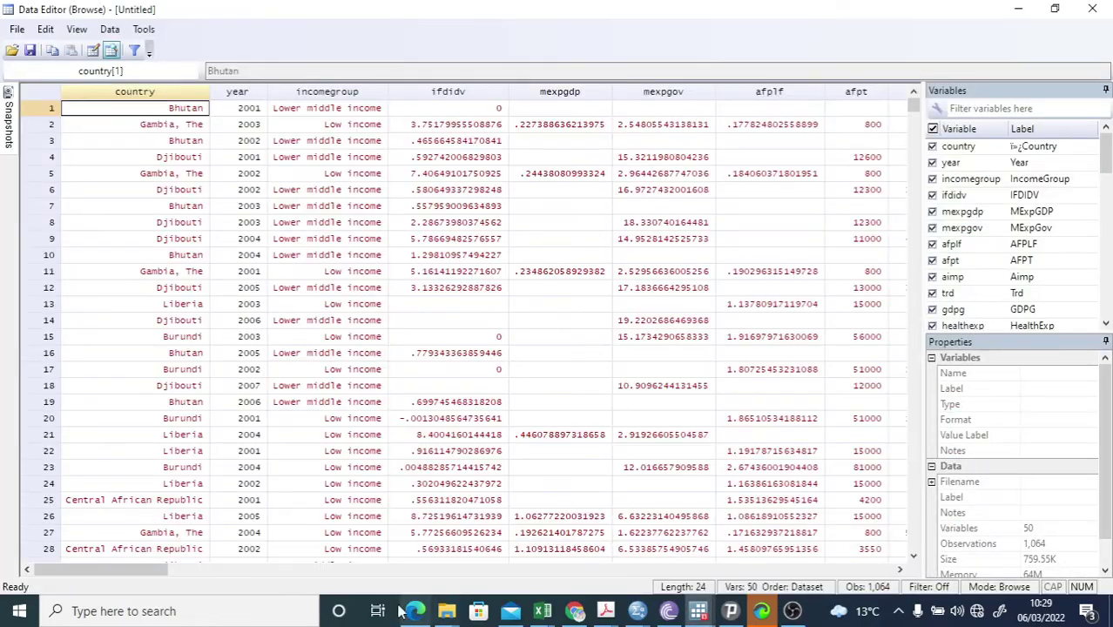
pyautogui.moveTo(139, 570); pyautogui.dragTo(795, 537)
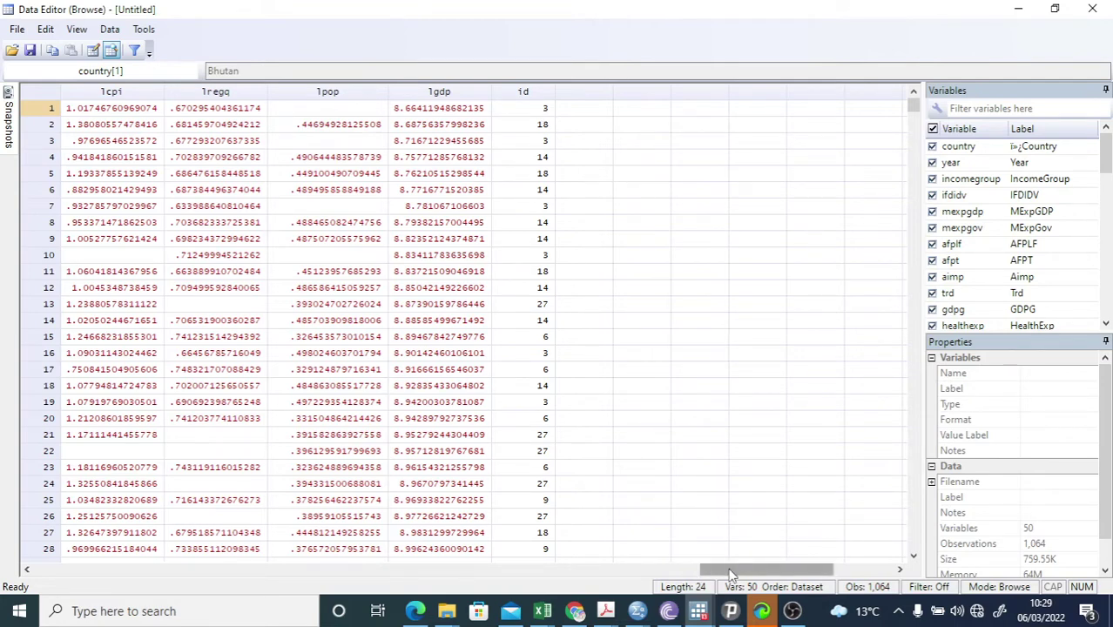
pyautogui.click(532, 94)
pyautogui.click(583, 386)
pyautogui.click(771, 561)
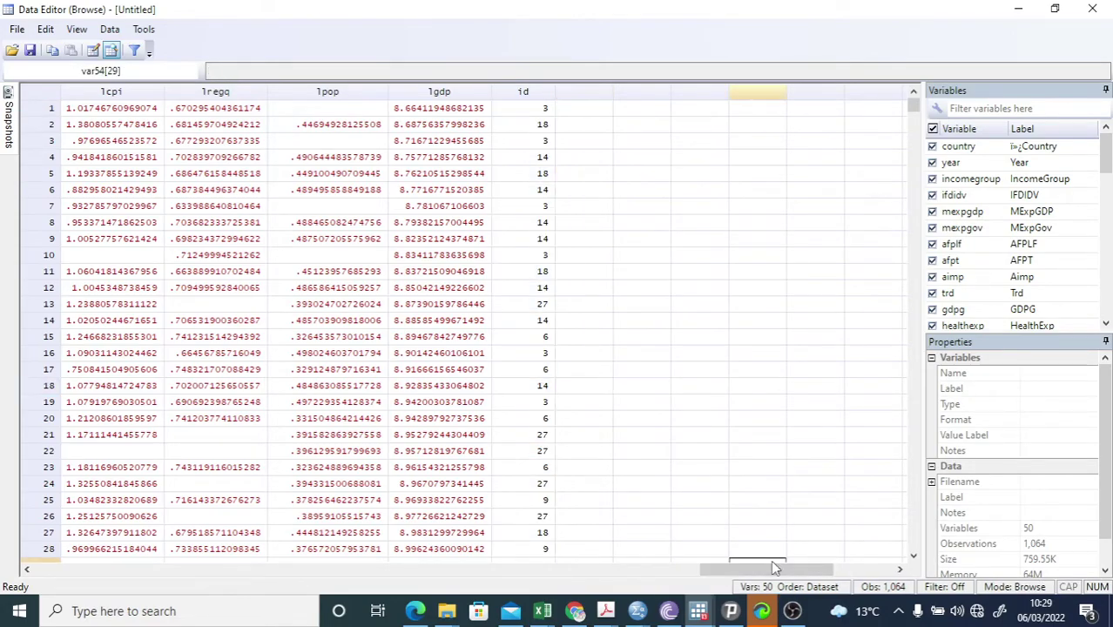
pyautogui.moveTo(770, 572)
pyautogui.mouseDown()
pyautogui.moveTo(75, 570)
pyautogui.moveTo(764, 570)
pyautogui.mouseUp()
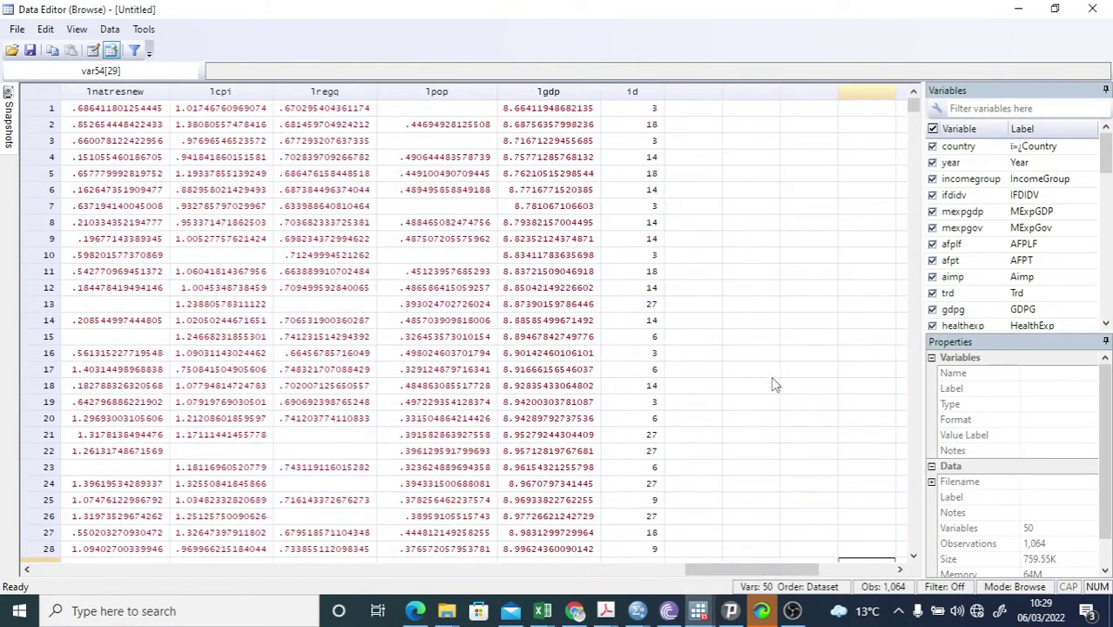
pyautogui.click(654, 260)
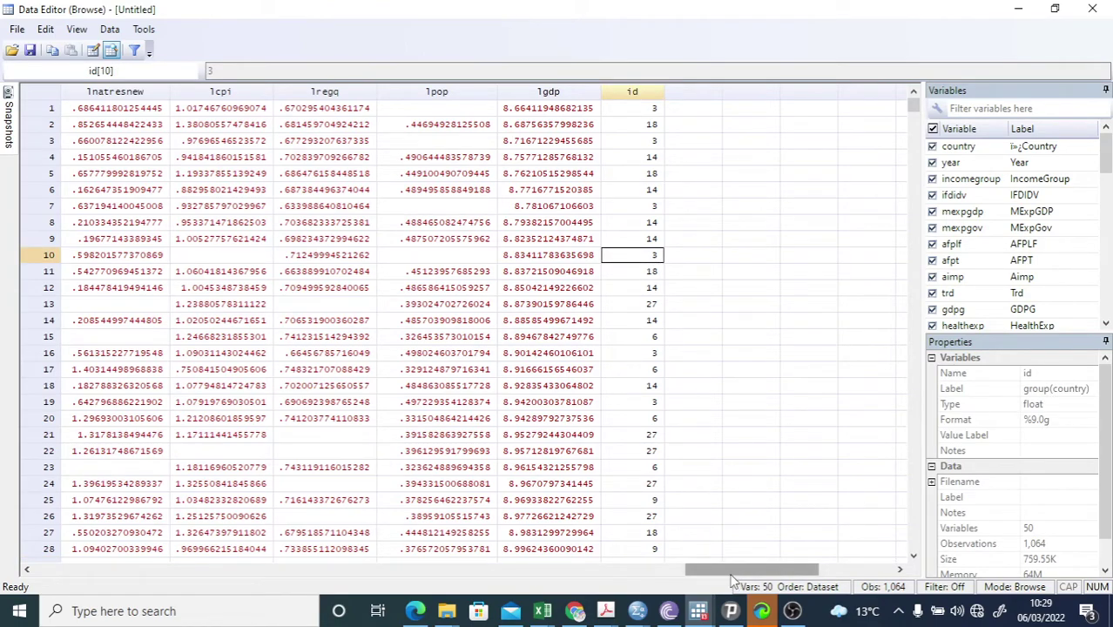
pyautogui.moveTo(712, 570); pyautogui.dragTo(48, 579)
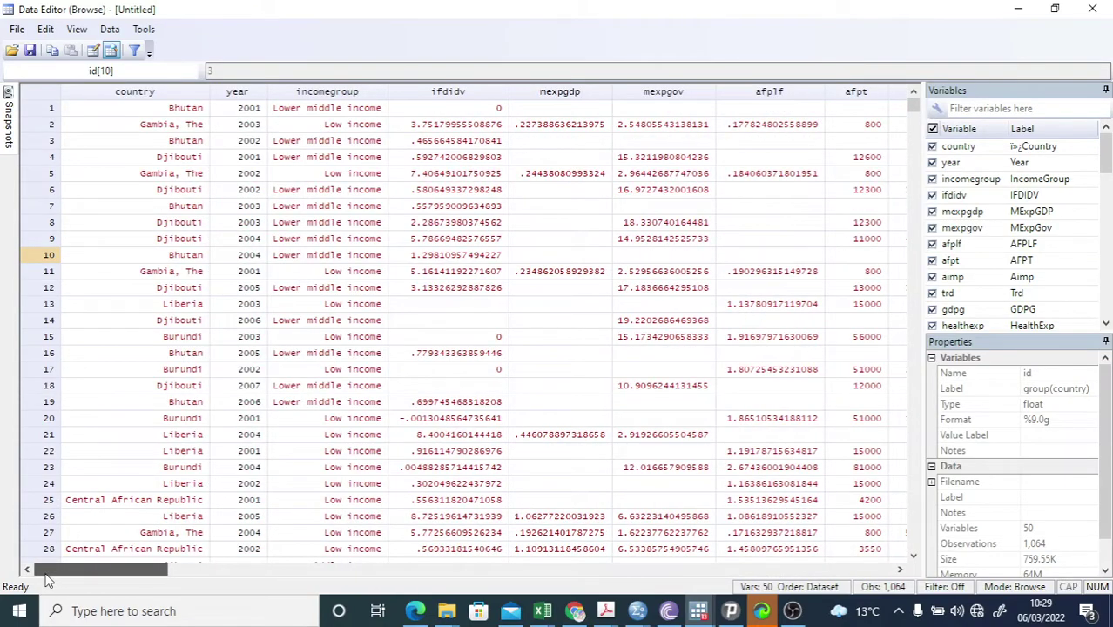
pyautogui.moveTo(48, 579); pyautogui.dragTo(48, 579)
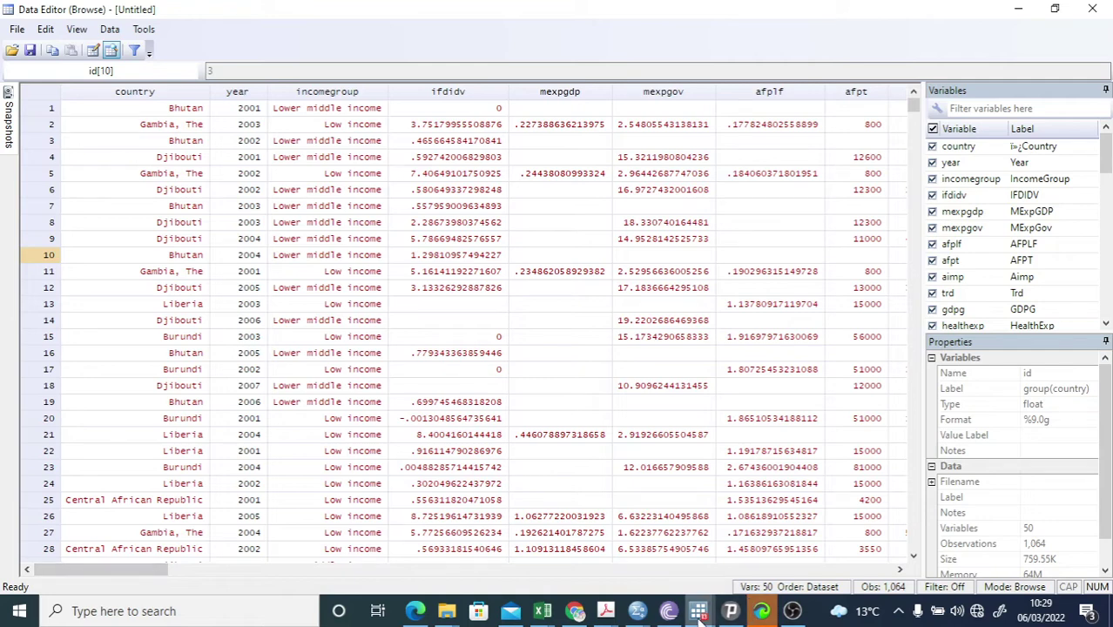
pyautogui.moveTo(702, 616)
pyautogui.click(633, 563)
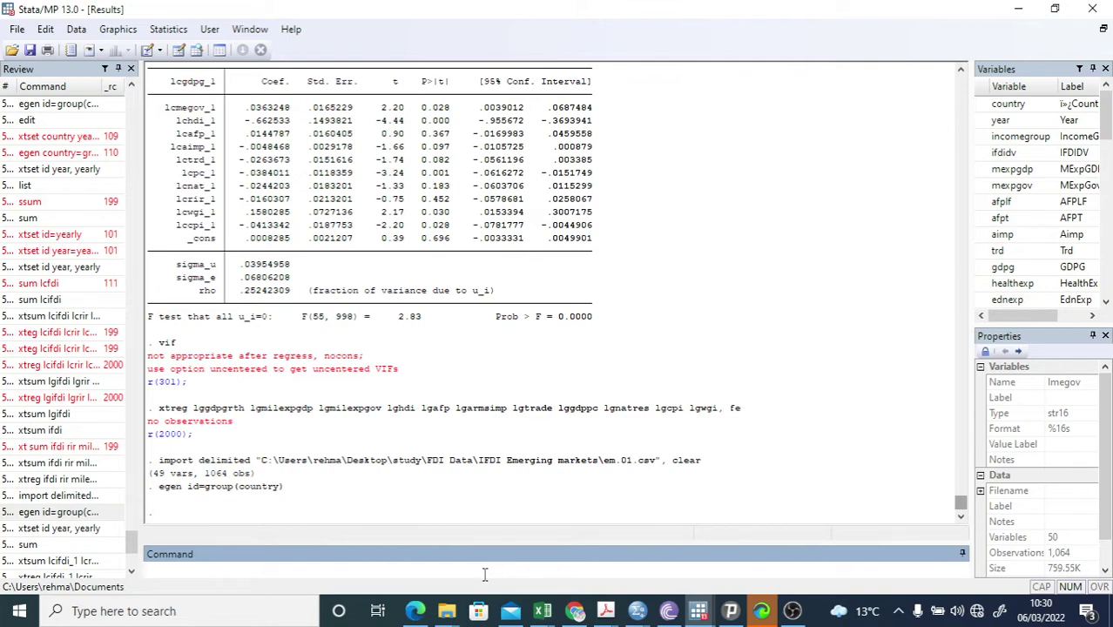
# Declare the yearly panel with xtset id year, yearly.
pyautogui.write('xtset id')
pyautogui.write('year, yearly')
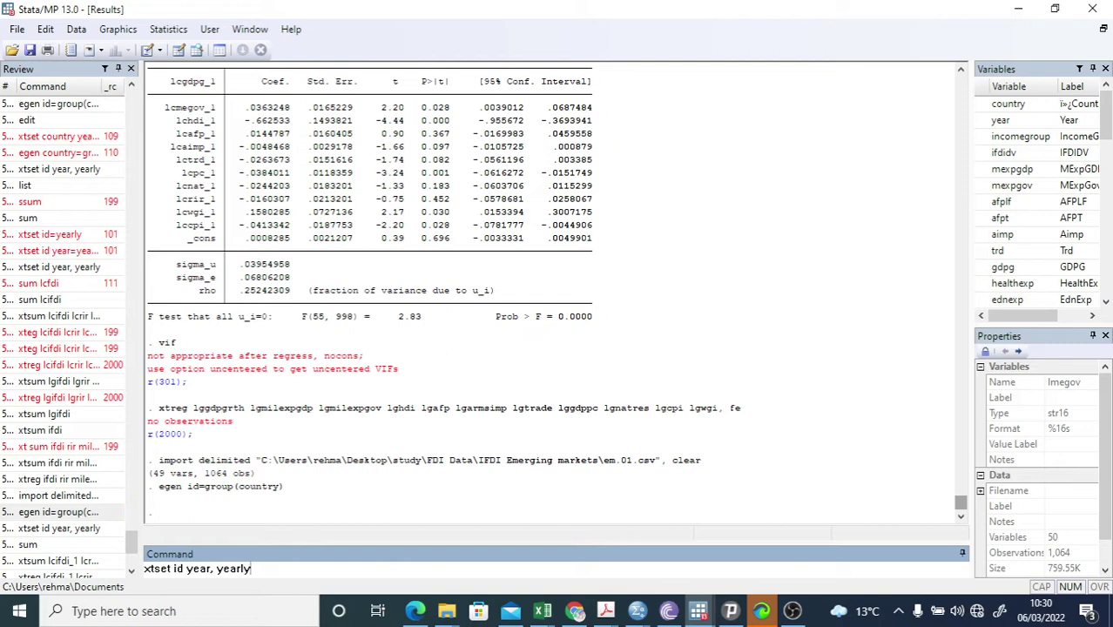
pyautogui.press('Return')
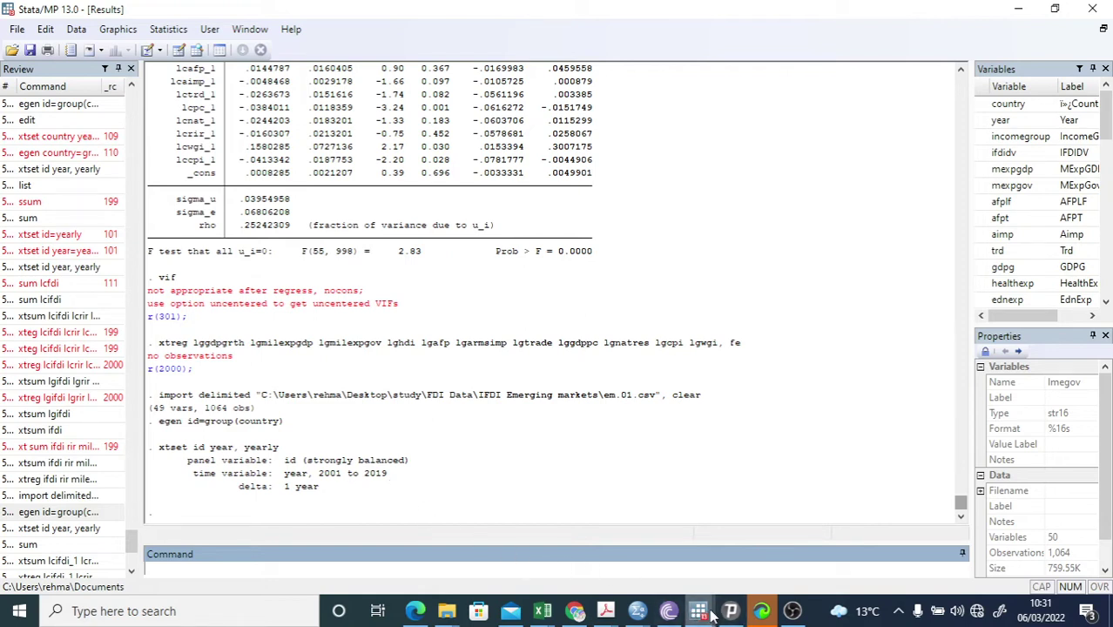
# Scroll across the id-sorted data, then bring the Results window back to the front.
pyautogui.moveTo(713, 615)
pyautogui.click(747, 547)
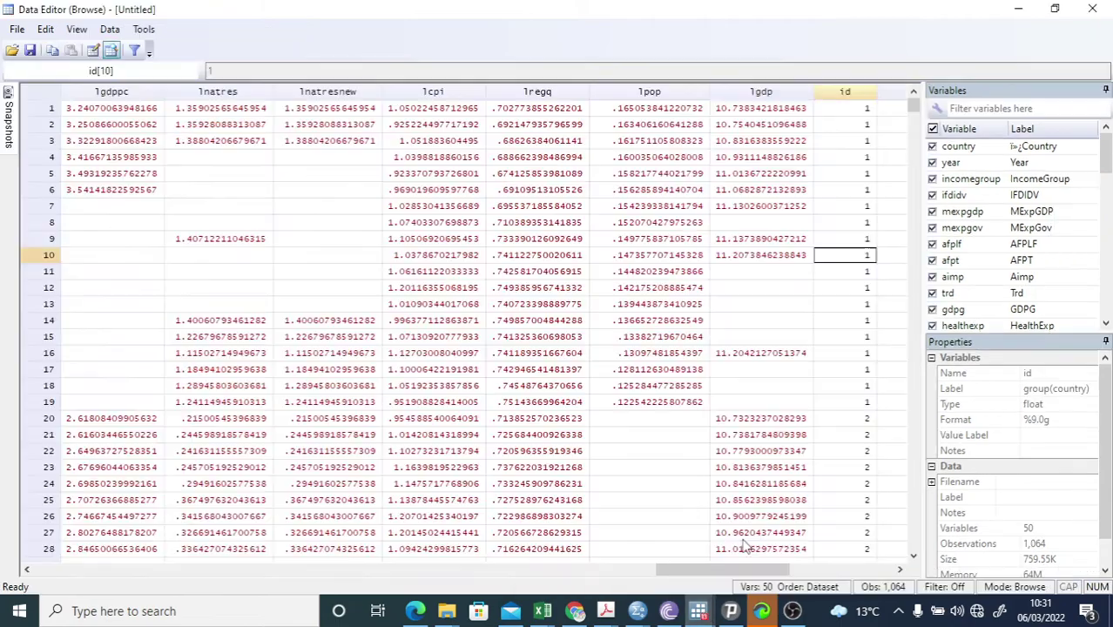
pyautogui.moveTo(746, 570); pyautogui.dragTo(100, 575)
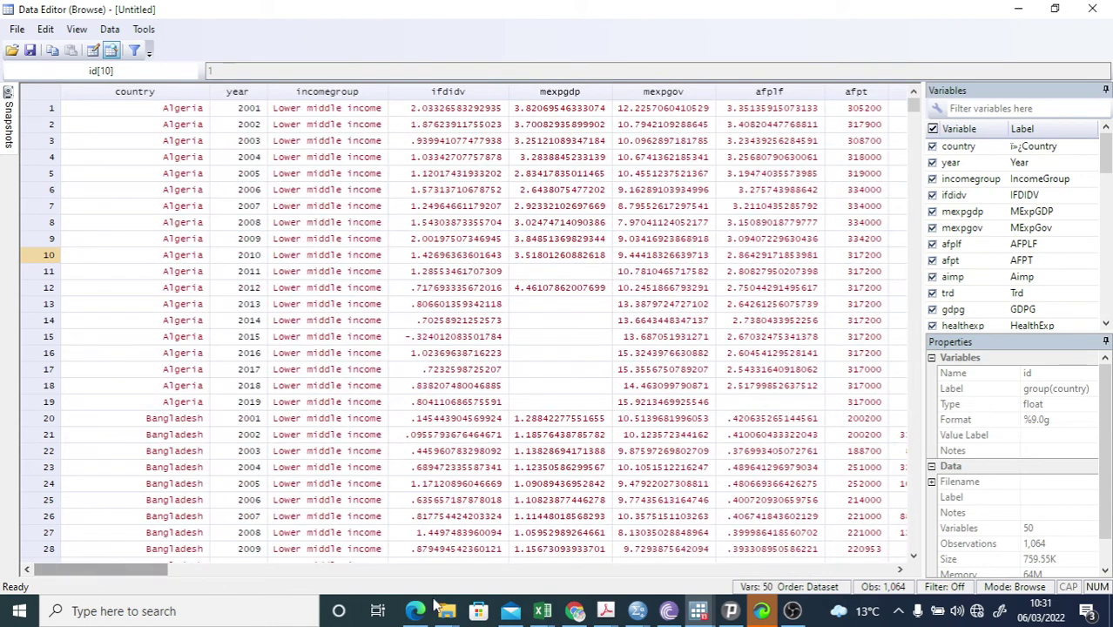
pyautogui.click(701, 610)
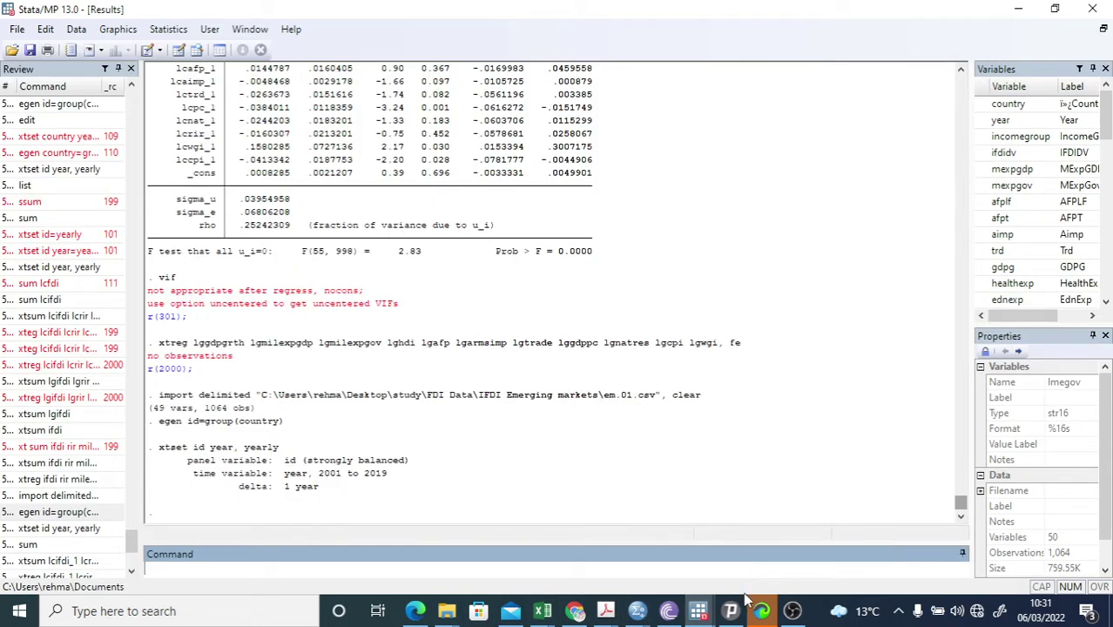
pyautogui.moveTo(731, 615)
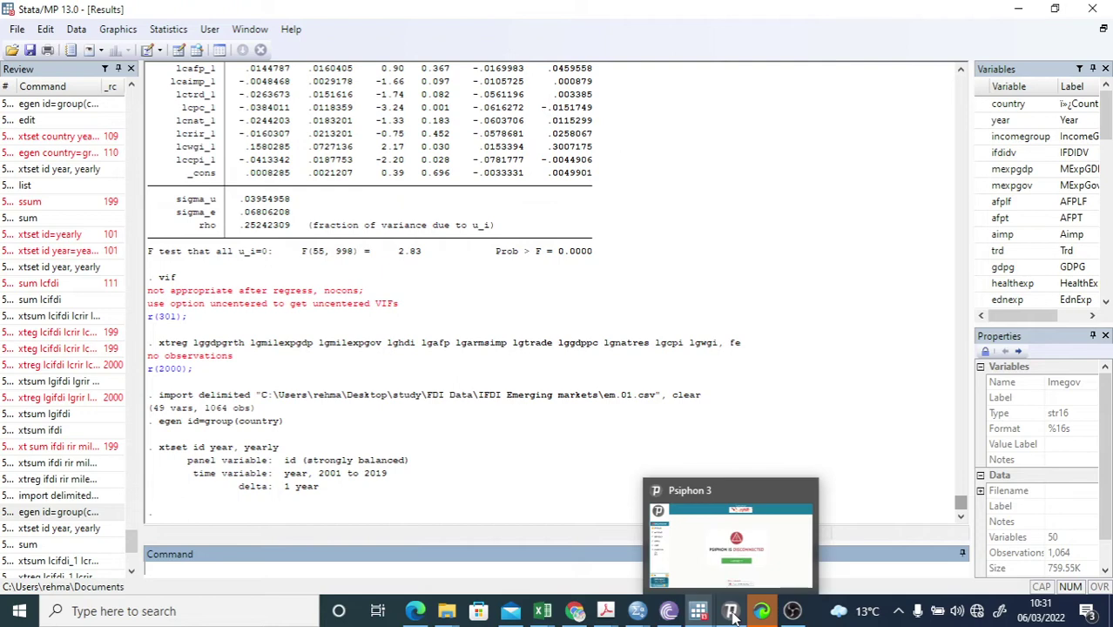